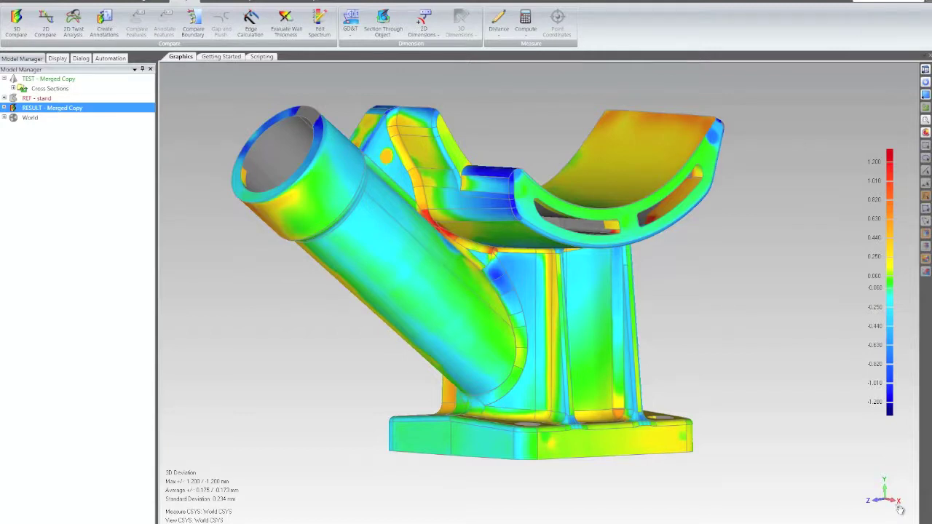
# Step: Review the REF - stand model, the TEST - Merged Copy scan and the result's 2D Comparison 1 cross-section
pyautogui.click(33, 98)
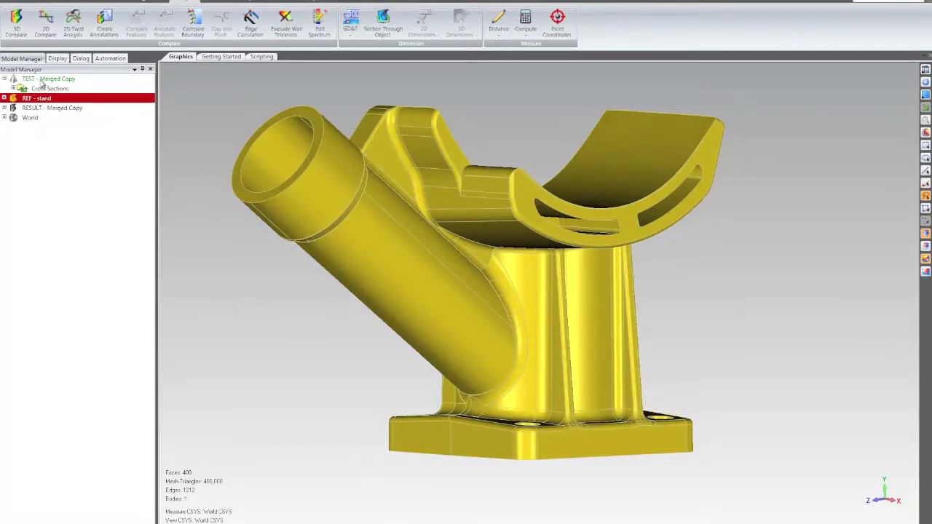
pyautogui.click(42, 79)
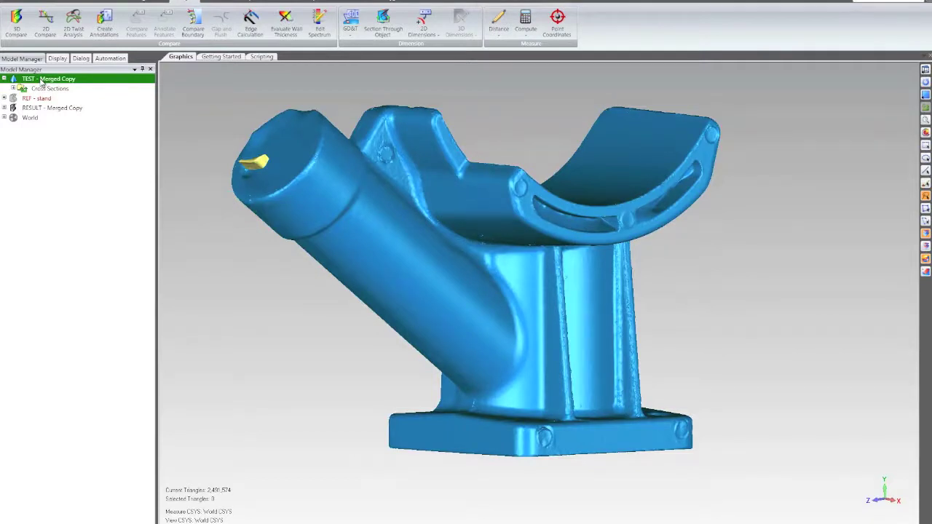
pyautogui.click(33, 110)
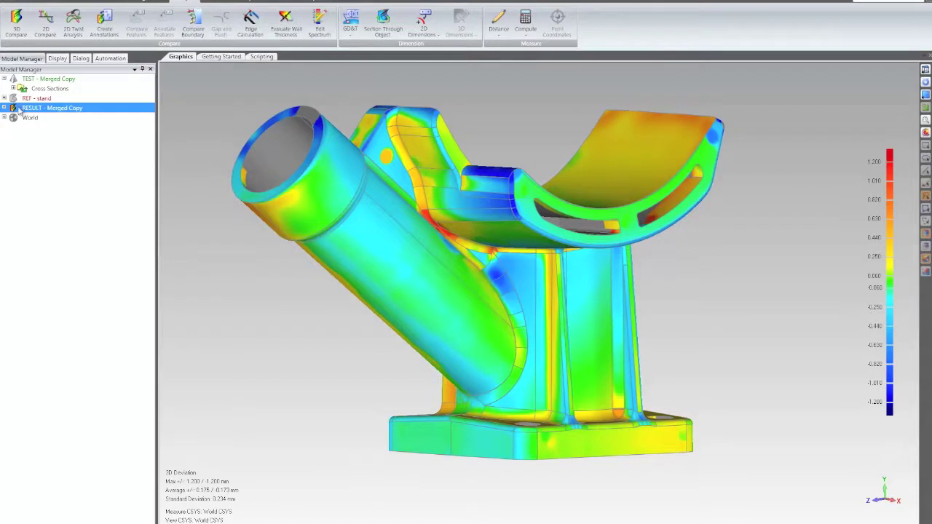
pyautogui.click(4, 108)
pyautogui.click(13, 117)
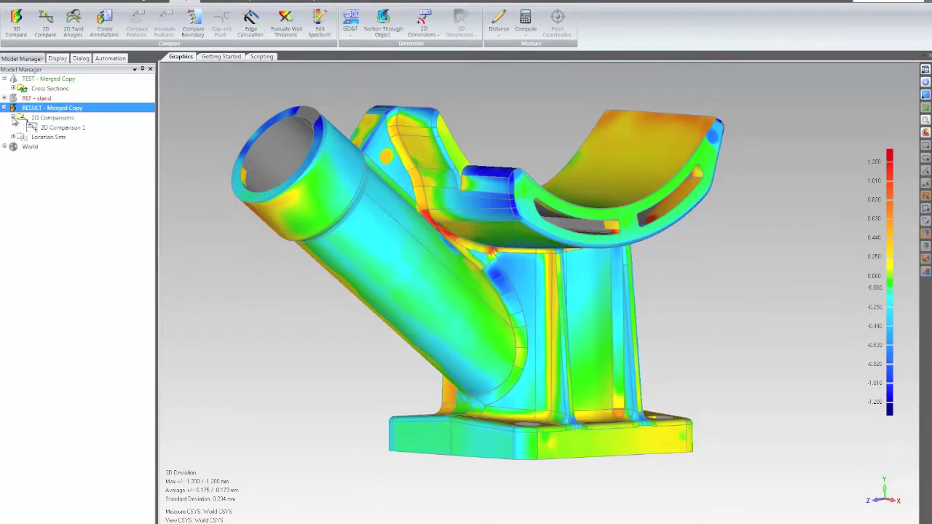
pyautogui.click(47, 128)
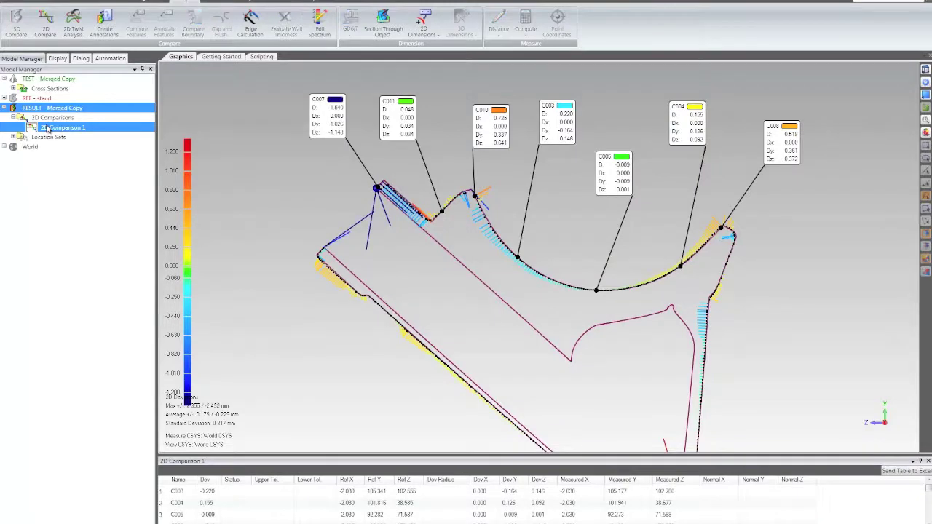
# Step: Return to the 3D deviation colour map in isometric view and begin creating annotations
pyautogui.click(38, 109)
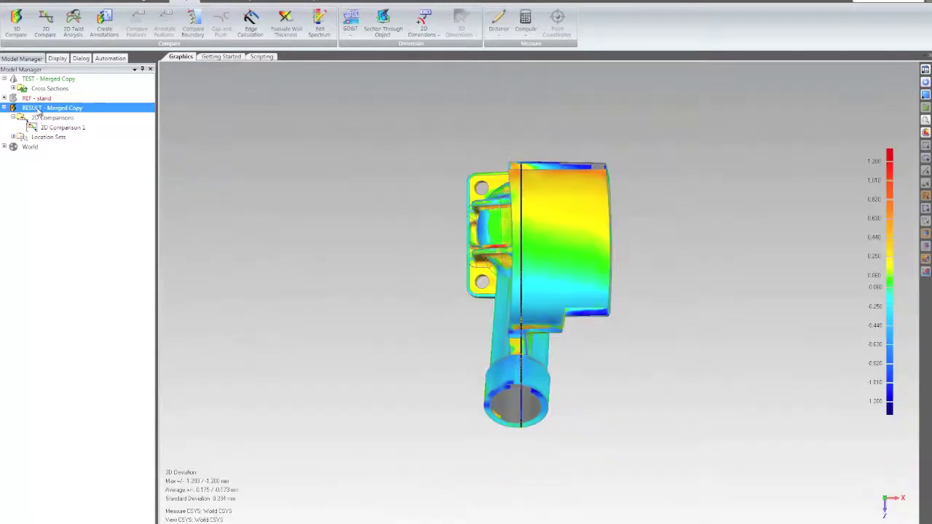
pyautogui.click(36, 97)
pyautogui.click(39, 109)
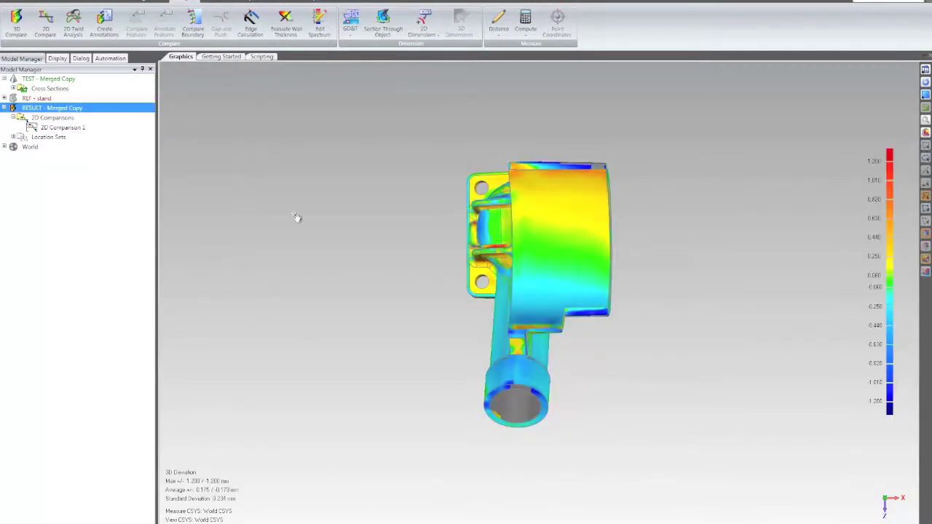
pyautogui.click(924, 70)
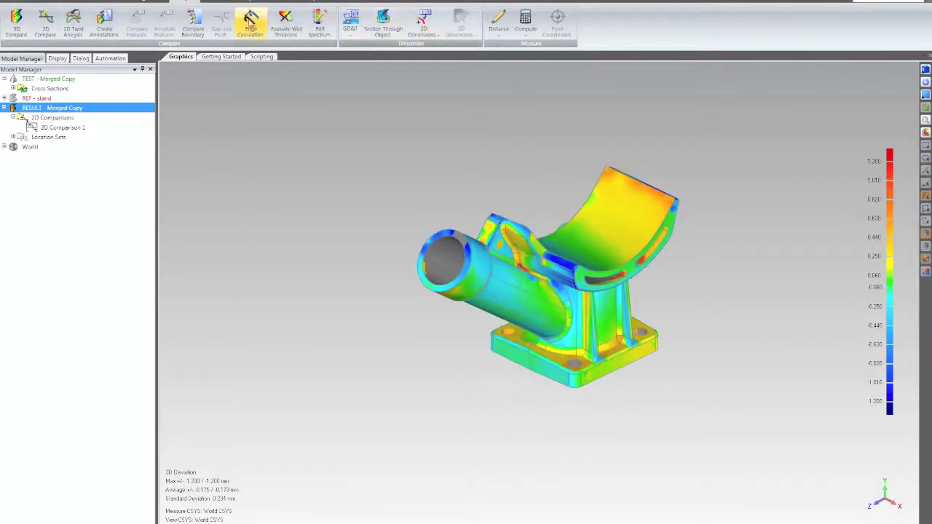
pyautogui.click(105, 21)
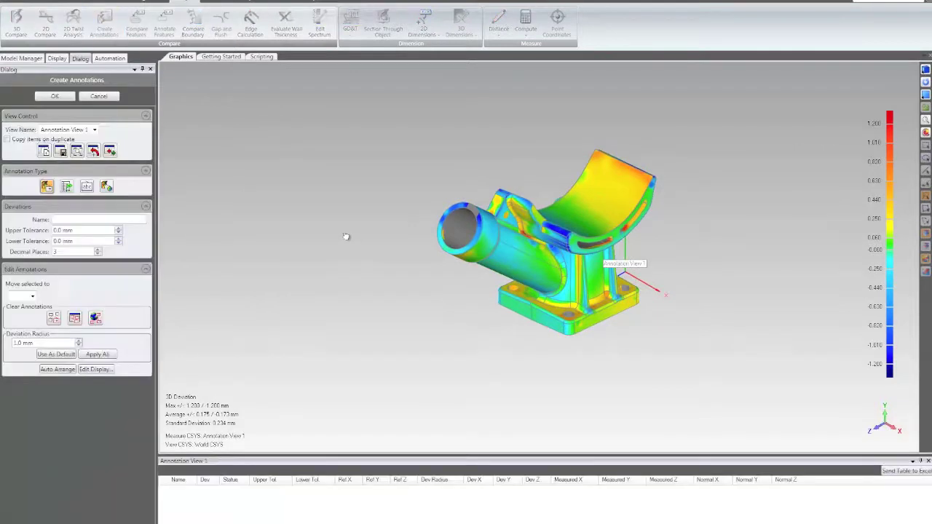
# Step: Shift the part left and place callouts A001 at upper left and A002 on the base
pyautogui.scroll(4, 345, 236)
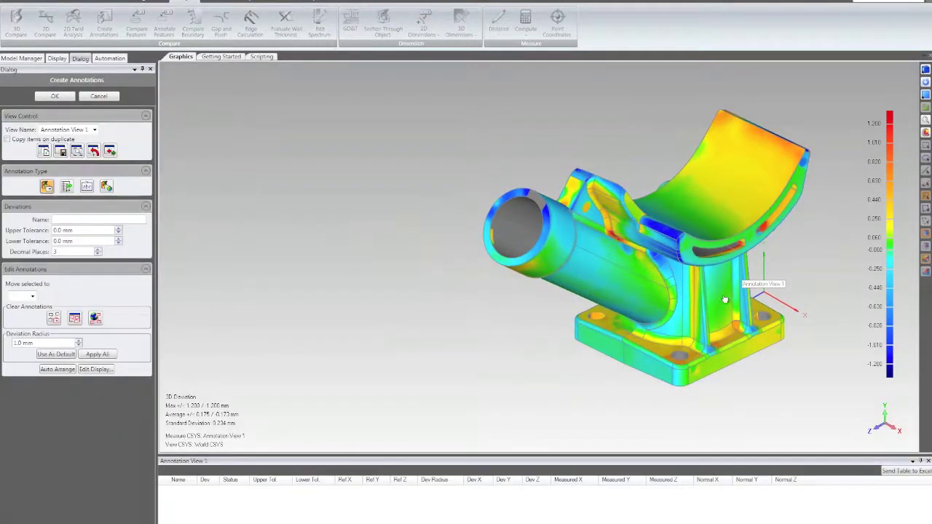
pyautogui.press('alt')
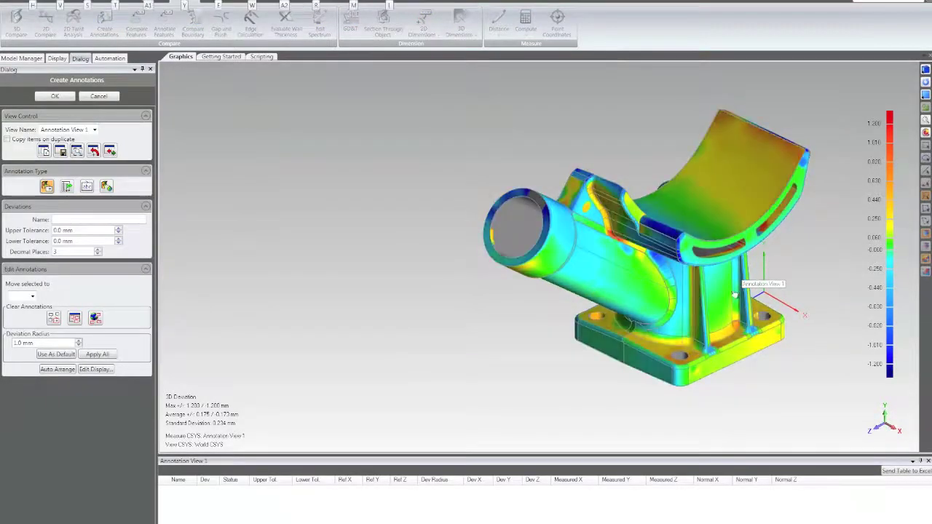
pyautogui.keyDown('alt'); pyautogui.moveTo(735, 293); pyautogui.dragTo(625, 286, button='middle'); pyautogui.keyUp('alt')
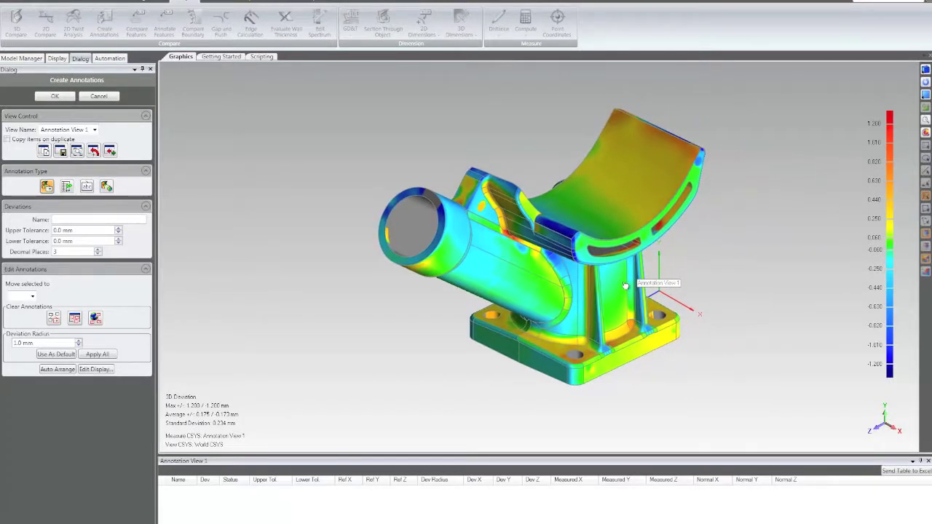
pyautogui.click(507, 237)
pyautogui.click(263, 150)
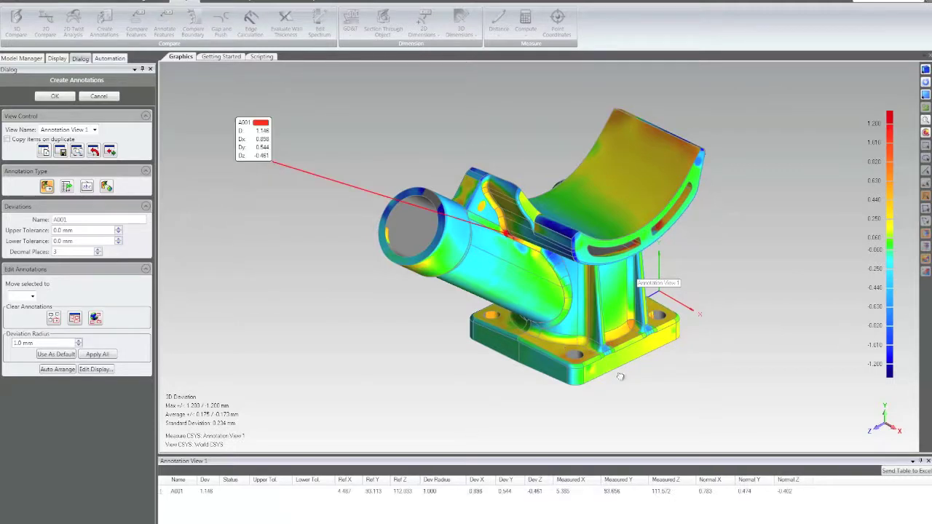
pyautogui.click(635, 350)
pyautogui.click(752, 383)
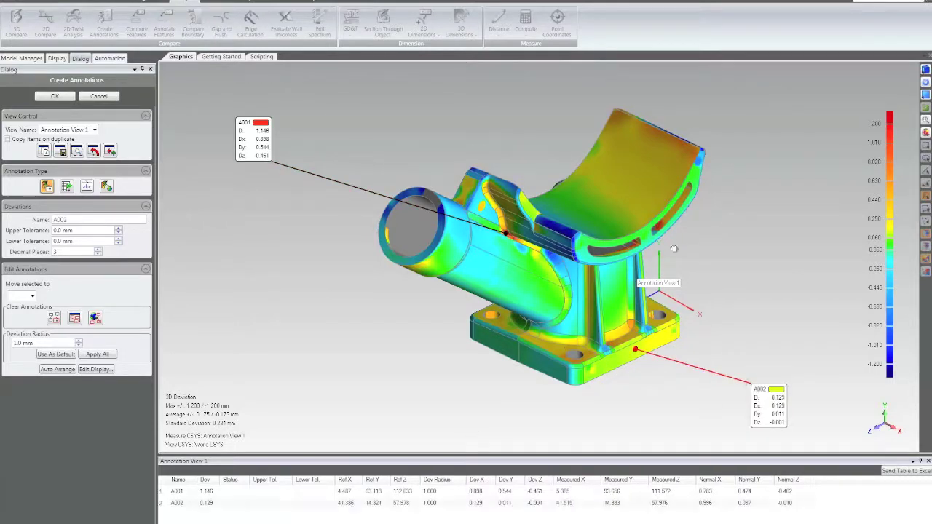
# Step: Add A003 and A004 on the saddle edges and A005 on the pipe rim, then anchor a snapshot callout on the base
pyautogui.click(617, 111)
pyautogui.click(486, 67)
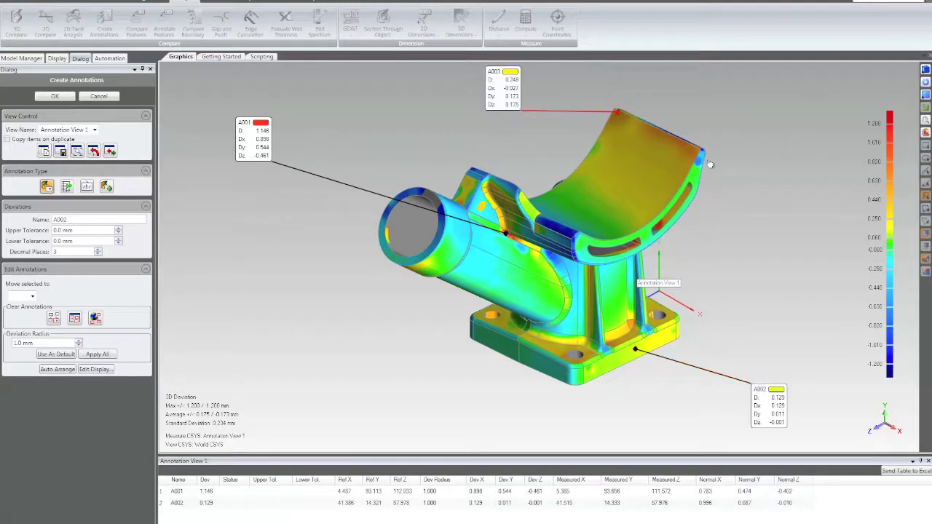
pyautogui.click(689, 150)
pyautogui.click(778, 95)
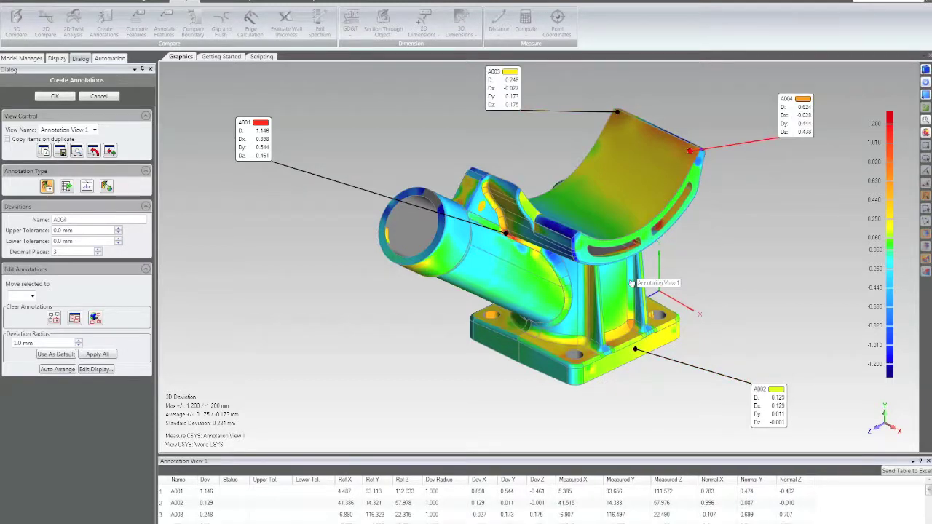
pyautogui.click(397, 265)
pyautogui.click(331, 284)
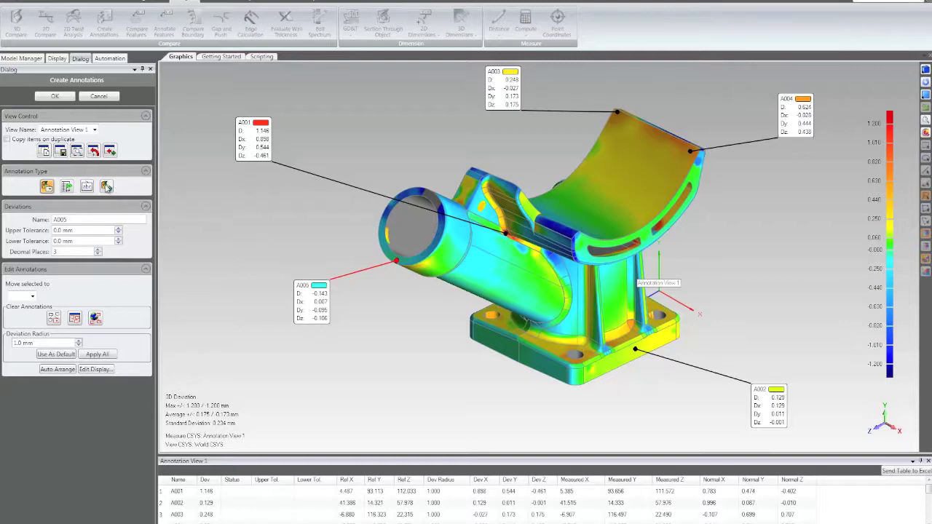
pyautogui.click(106, 187)
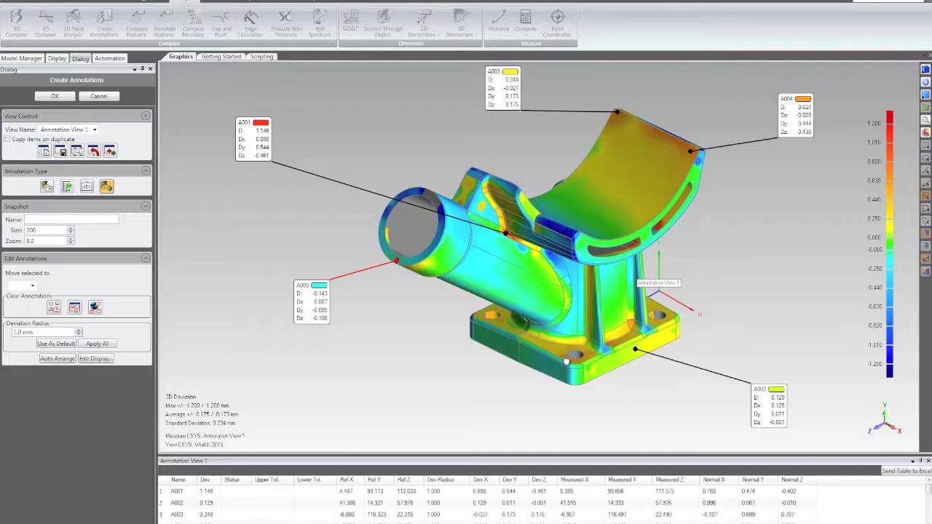
pyautogui.click(565, 360)
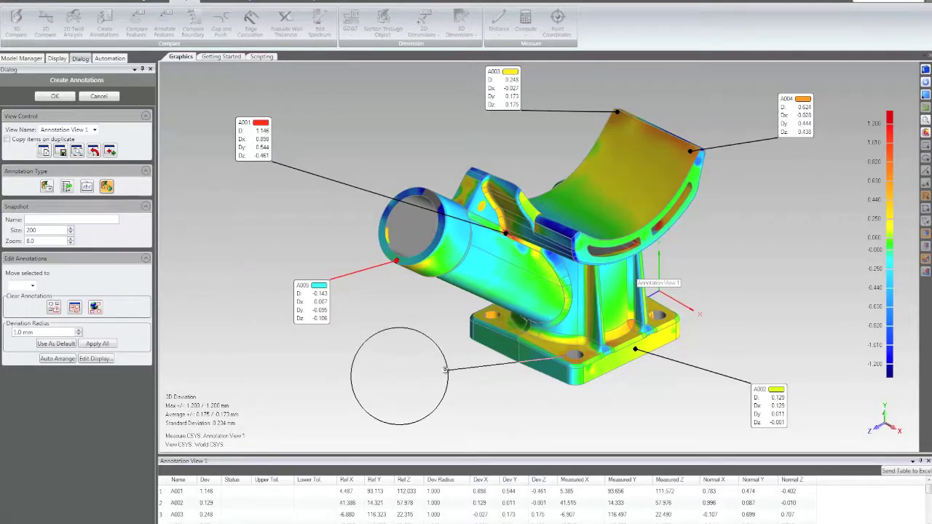
# Step: Place the S006 snapshot callout on the base and enlarge it to size 275
pyautogui.click(446, 370)
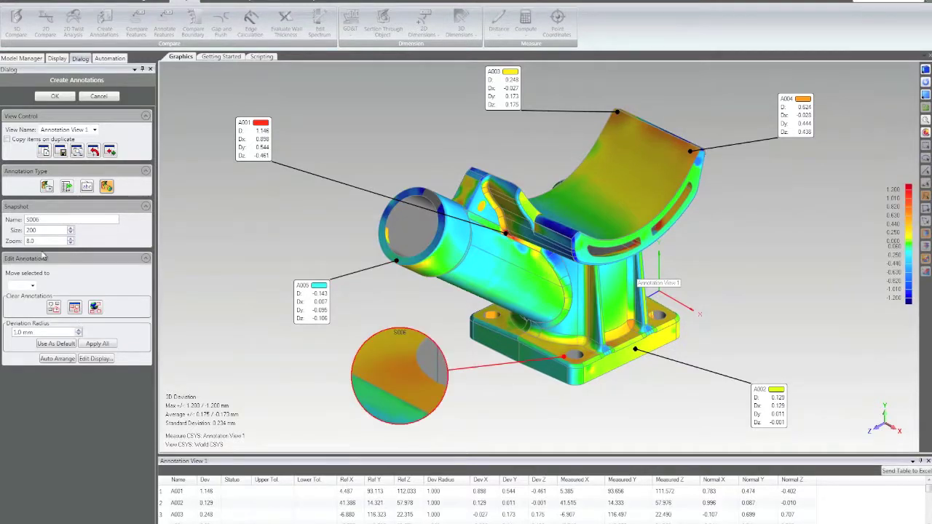
pyautogui.click(71, 230)
pyautogui.moveTo(422, 370); pyautogui.dragTo(399, 381)
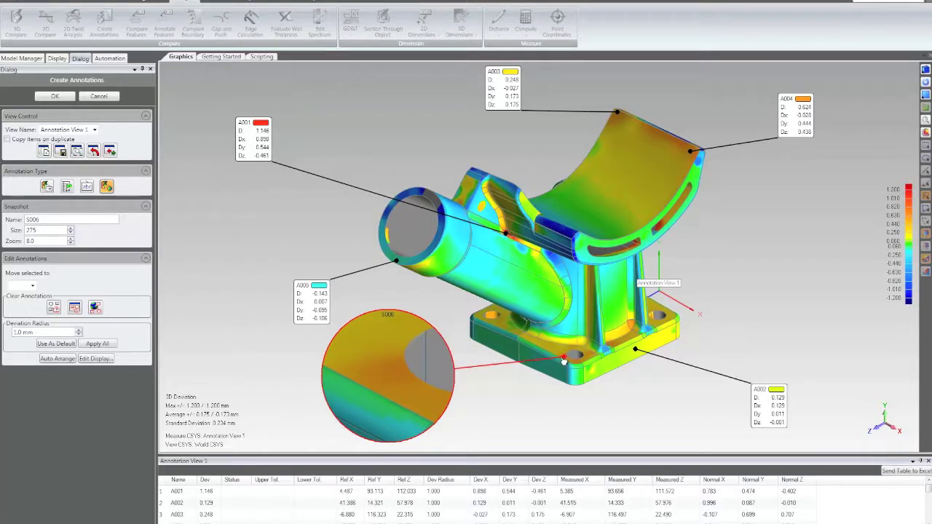
# Step: Lower the S006 snapshot zoom to 5.5, delete the inset, and move A001 closer to the model
pyautogui.click(70, 243)
pyautogui.click(71, 244)
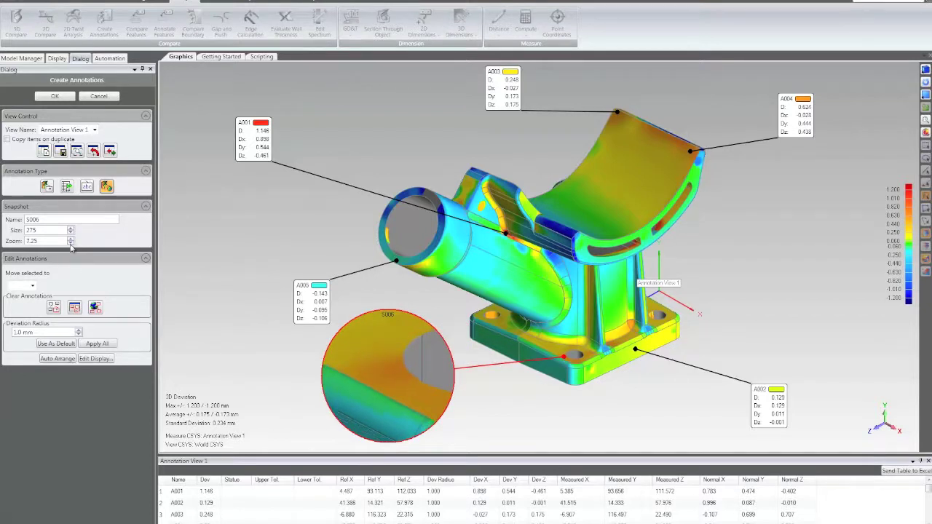
pyautogui.click(71, 244)
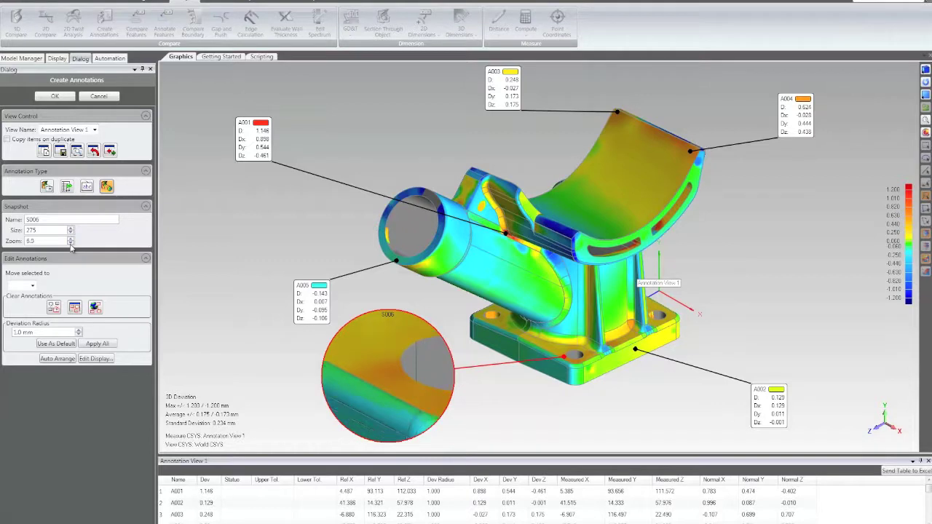
pyautogui.click(71, 244)
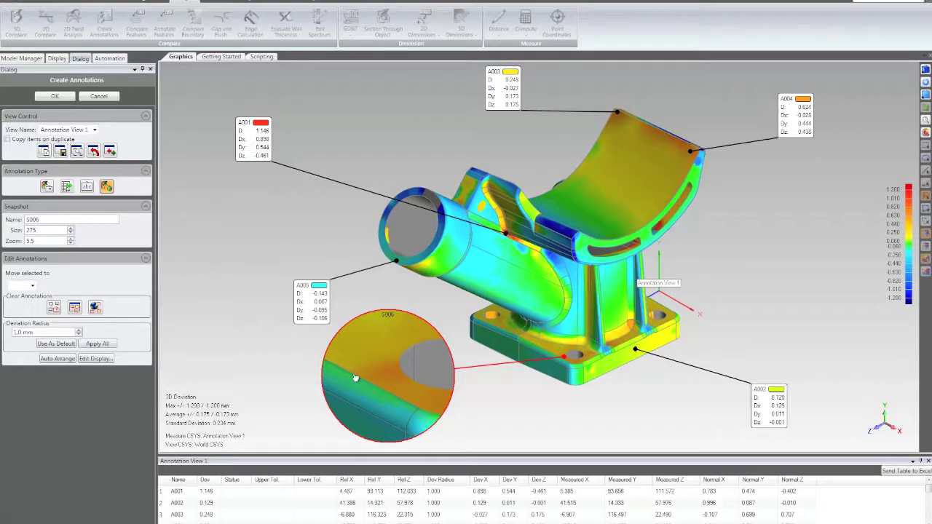
pyautogui.press('Delete')
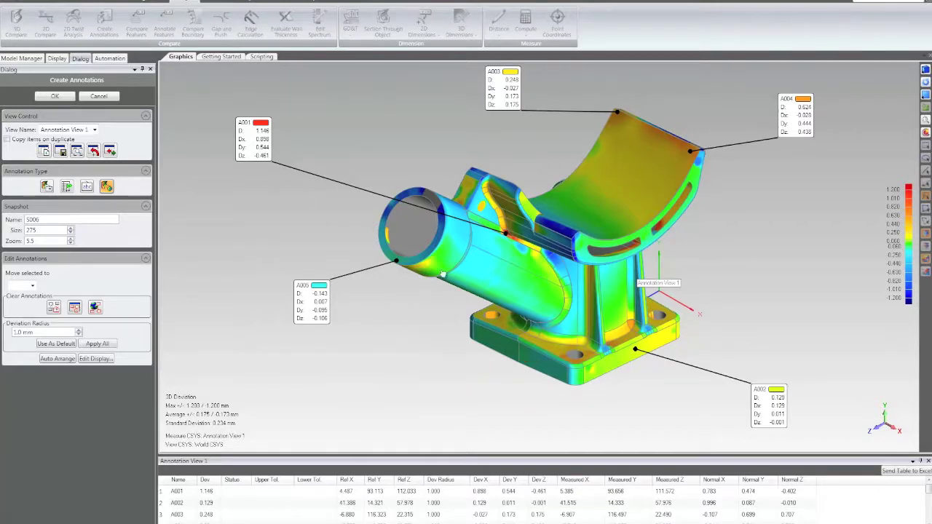
pyautogui.moveTo(262, 146); pyautogui.dragTo(384, 126)
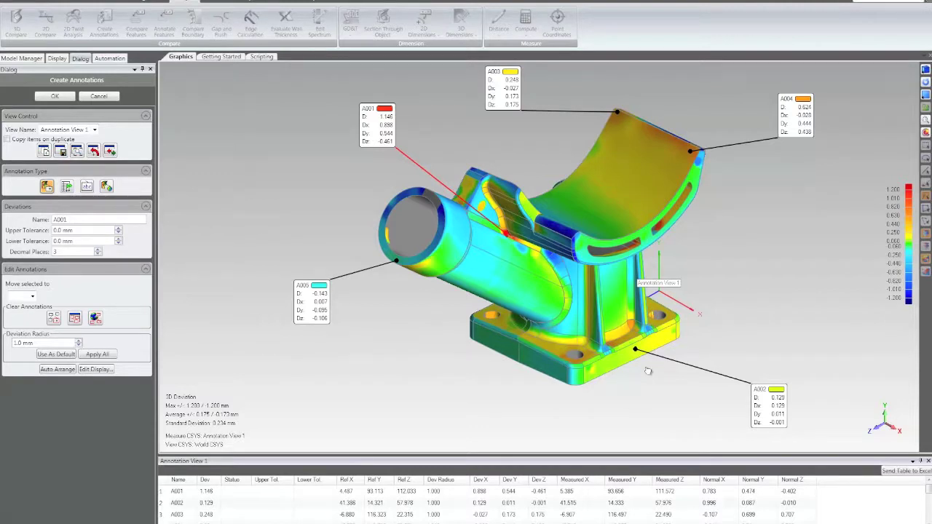
# Step: Finish the annotation view and generate a PDF inspection report with 3D PDF models included
pyautogui.click(57, 96)
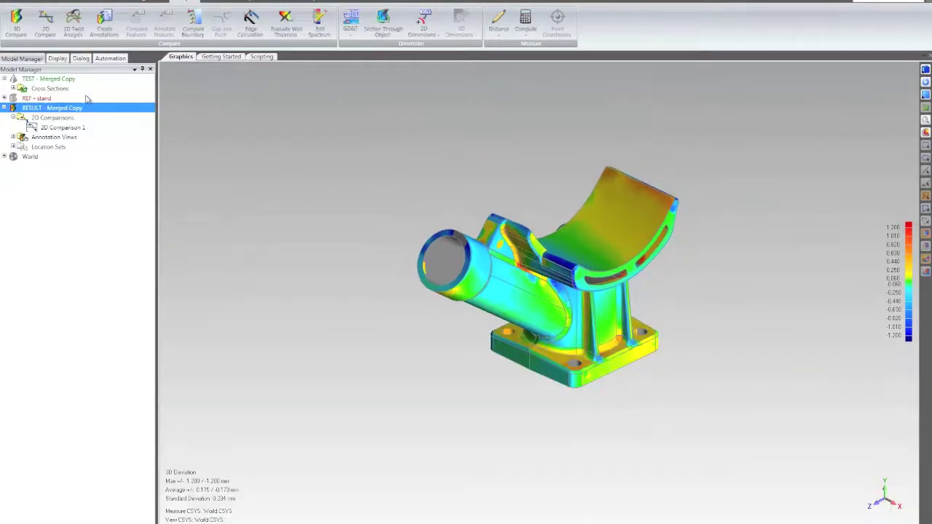
pyautogui.click(318, 2)
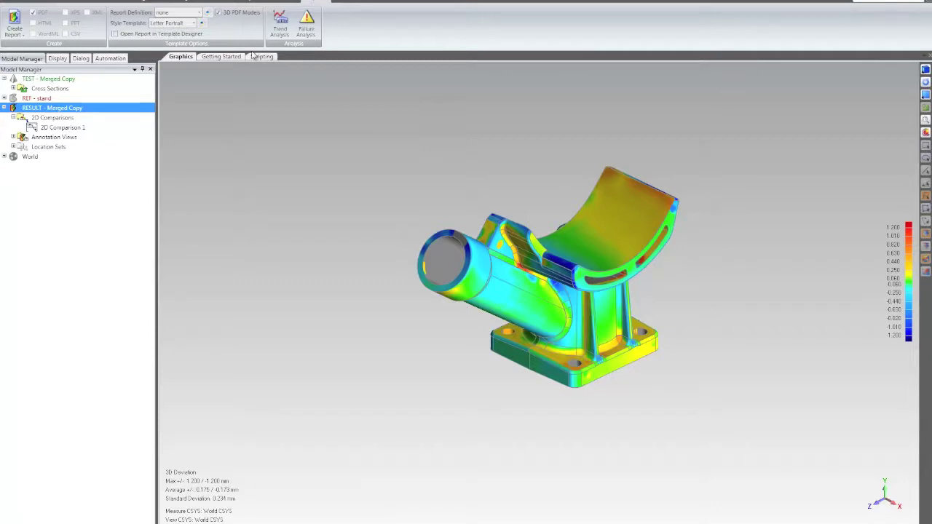
pyautogui.click(218, 13)
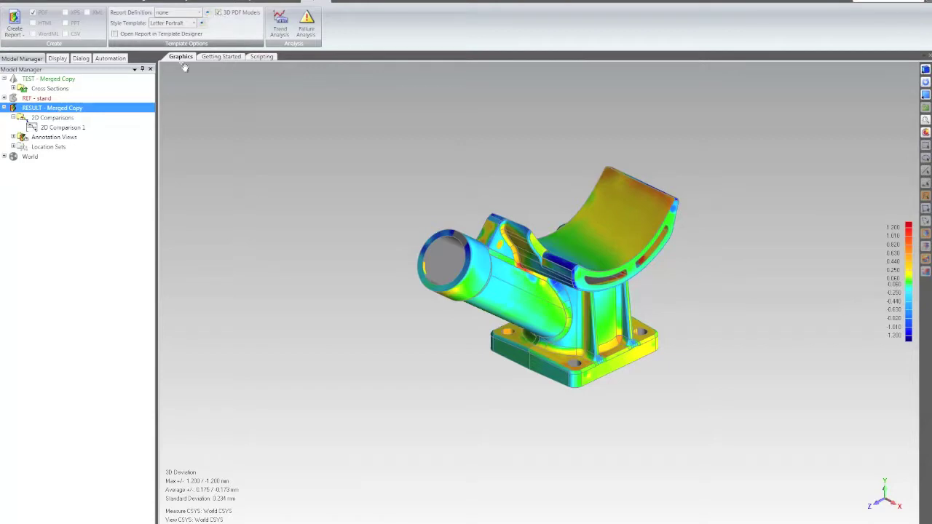
pyautogui.click(33, 13)
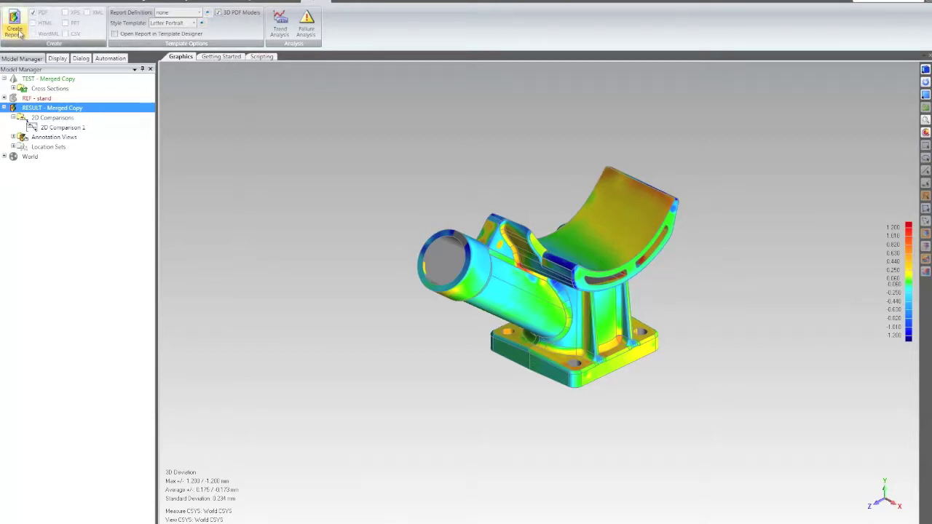
pyautogui.click(14, 17)
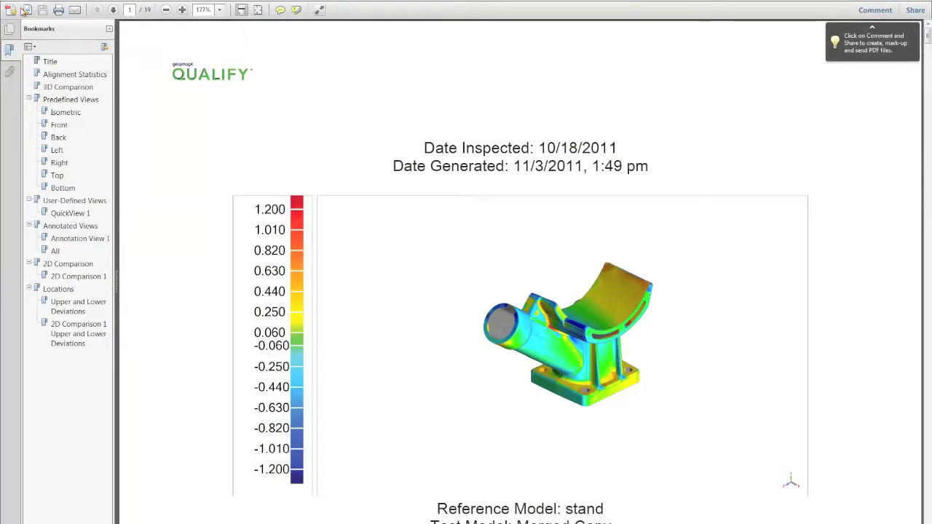
pyautogui.click(60, 113)
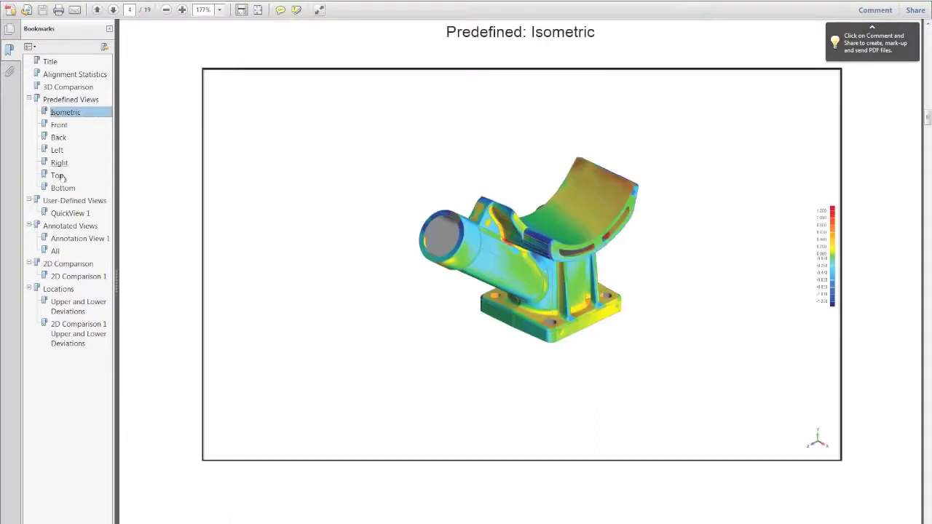
pyautogui.click(68, 241)
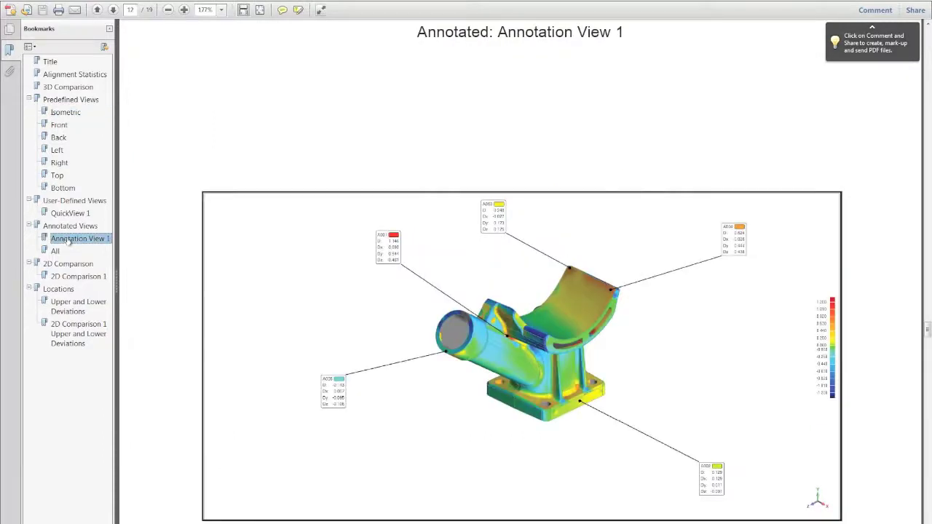
pyautogui.click(69, 266)
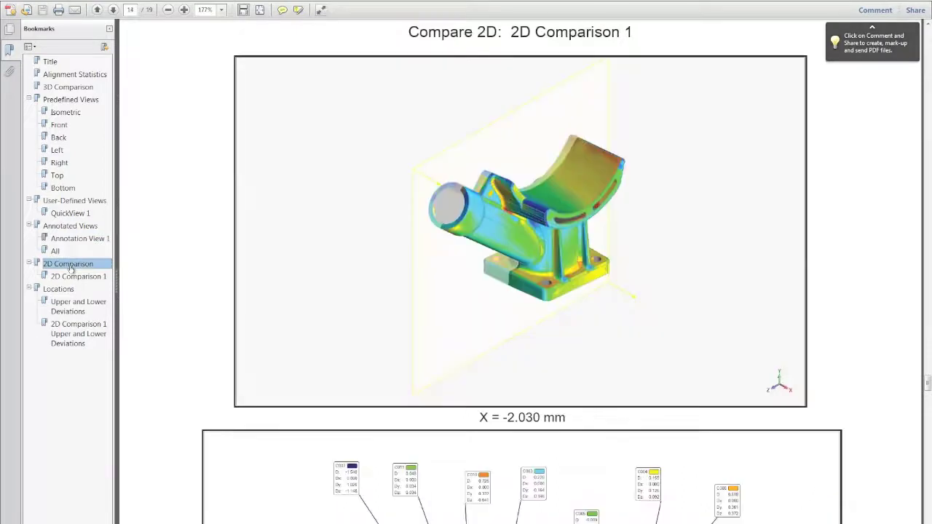
pyautogui.scroll(-1, 167, 253)
pyautogui.scroll(-6, 167, 252)
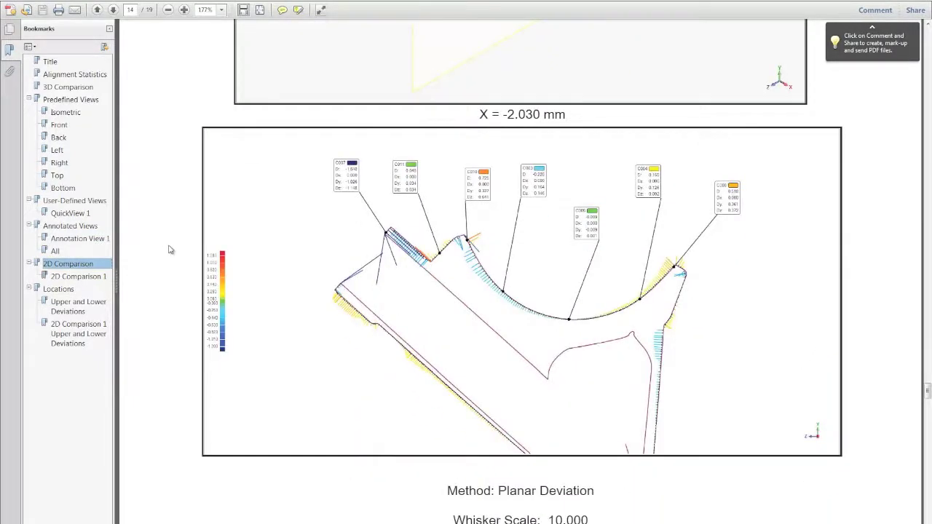
pyautogui.click(49, 62)
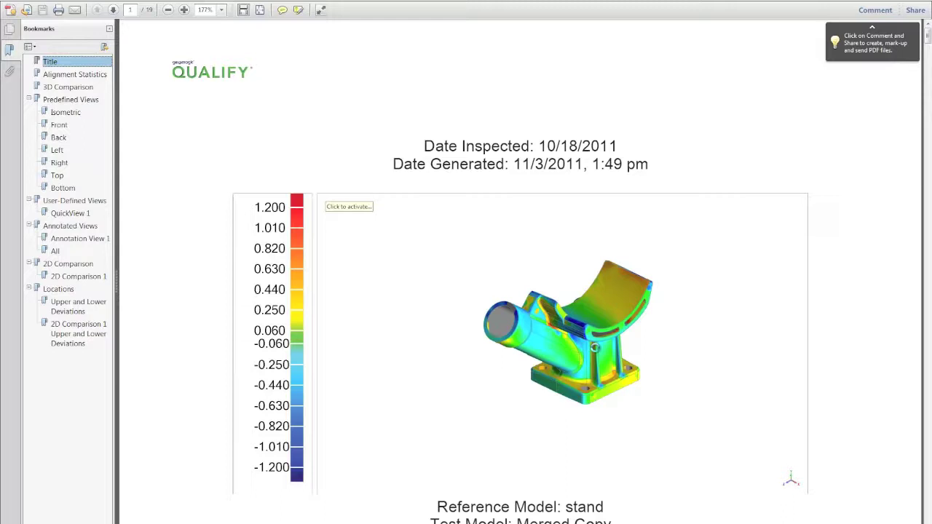
# Step: Activate the title-page 3D model, zoom in, and rotate it to face the A003 (0.248) and A004 (0.624) callouts
pyautogui.click(595, 348)
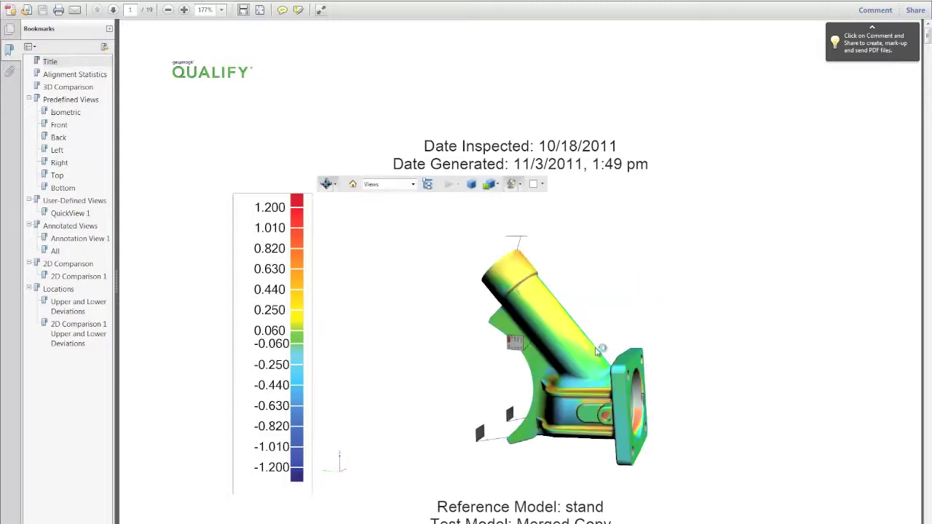
pyautogui.moveTo(567, 360); pyautogui.dragTo(615, 393)
pyautogui.scroll(10, 615, 393)
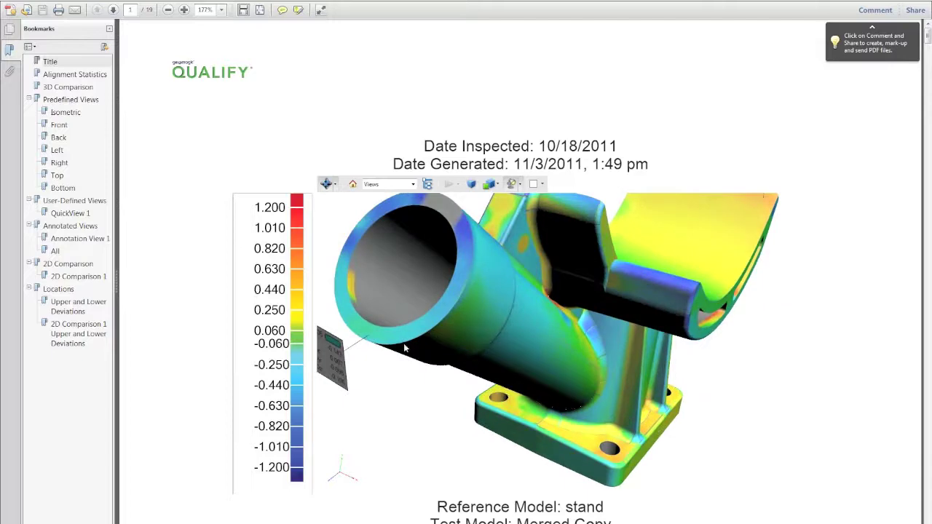
pyautogui.moveTo(459, 336); pyautogui.dragTo(498, 326)
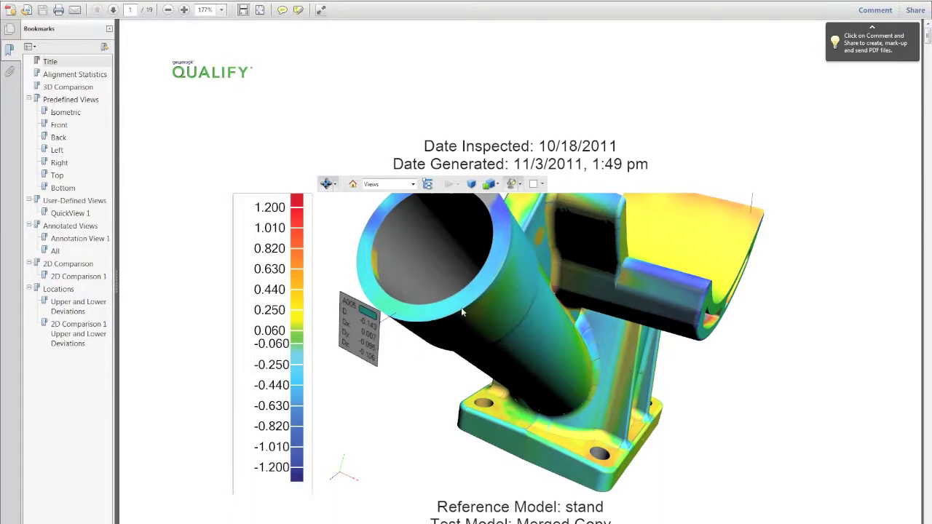
pyautogui.moveTo(611, 377)
pyautogui.mouseDown()
pyautogui.moveTo(540, 368)
pyautogui.moveTo(623, 366)
pyautogui.mouseUp()
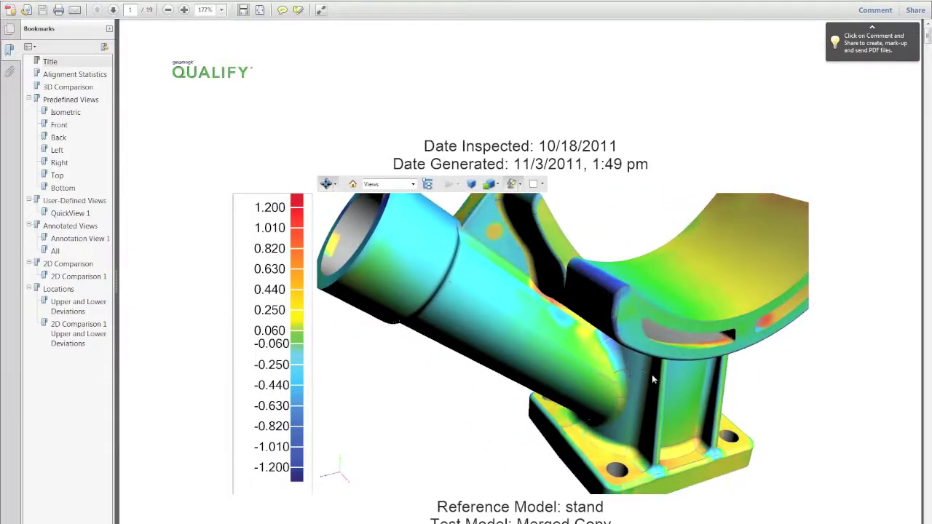
pyautogui.moveTo(686, 381); pyautogui.dragTo(544, 427)
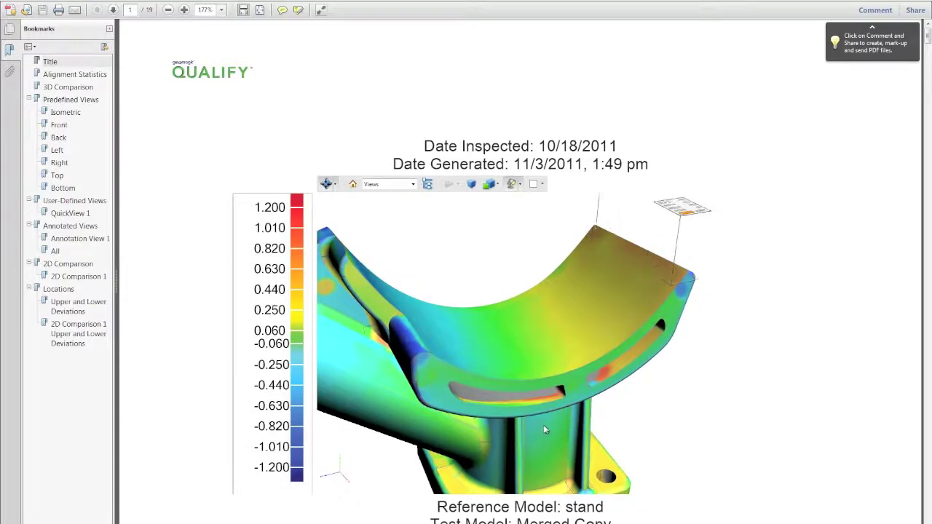
pyautogui.moveTo(637, 333); pyautogui.dragTo(305, 349)
pyautogui.moveTo(647, 400)
pyautogui.mouseDown()
pyautogui.moveTo(568, 400)
pyautogui.moveTo(537, 324)
pyautogui.moveTo(520, 333)
pyautogui.moveTo(512, 374)
pyautogui.mouseUp()
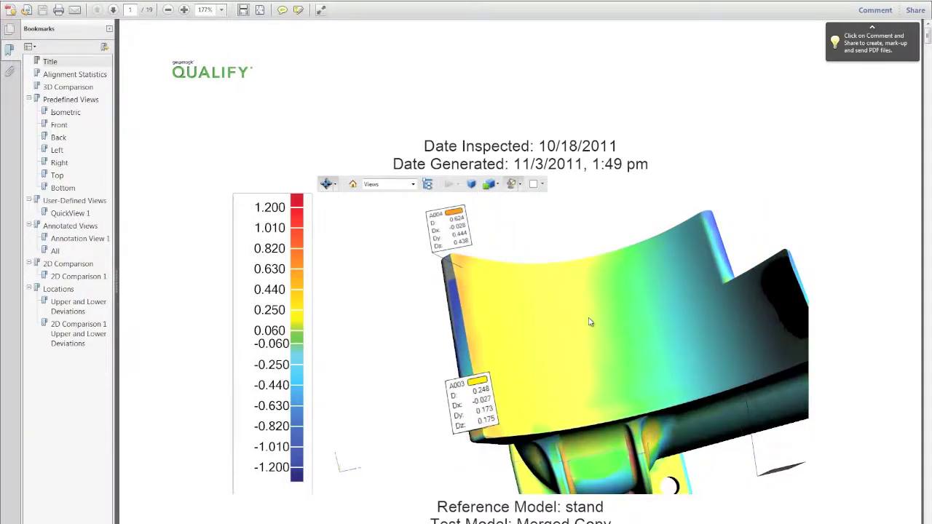
pyautogui.moveTo(591, 323); pyautogui.dragTo(547, 327)
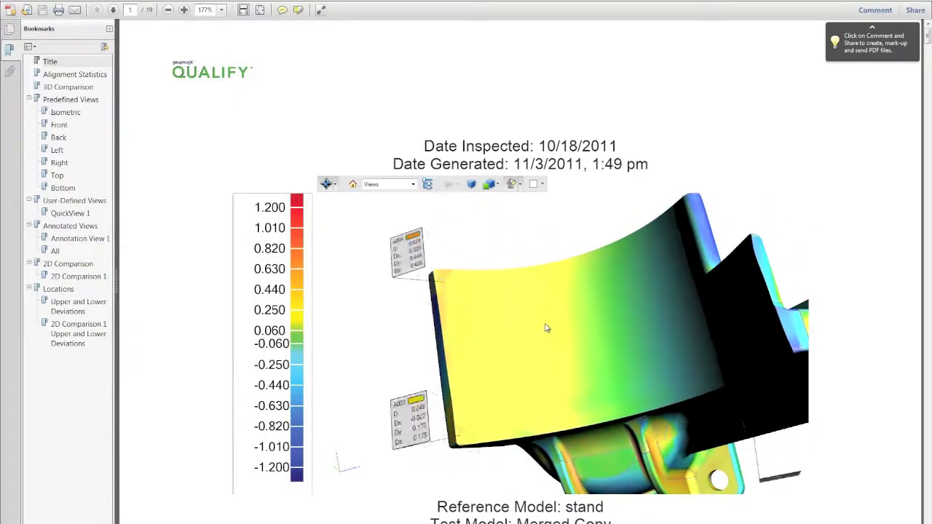